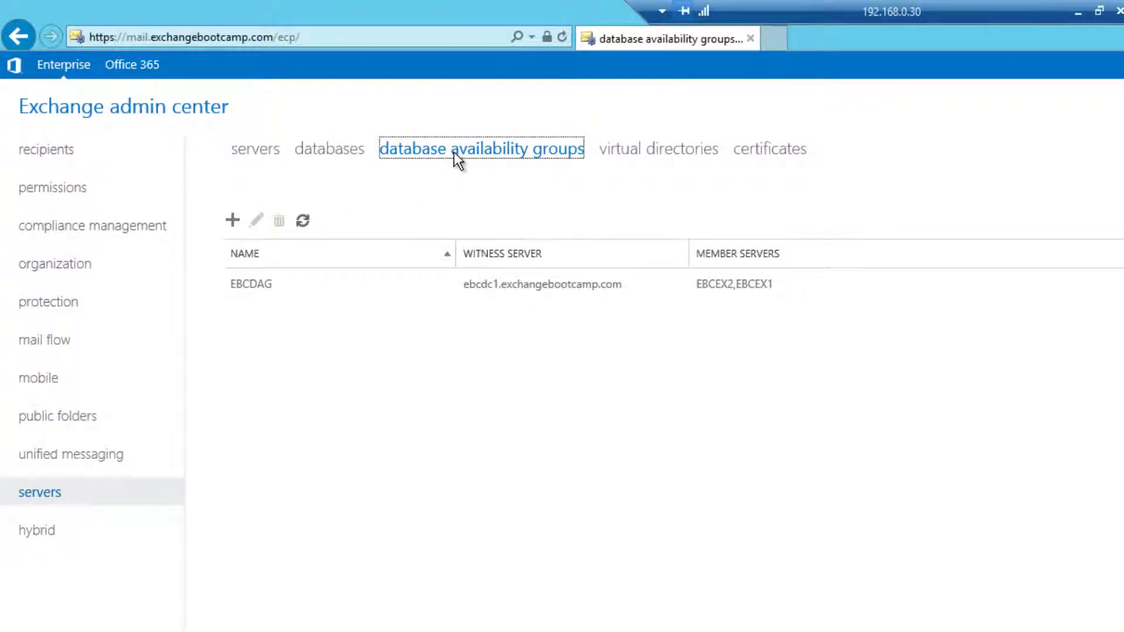
Step: Open the mailbox databases list and review the active server and copy locations for each database
click(332, 156)
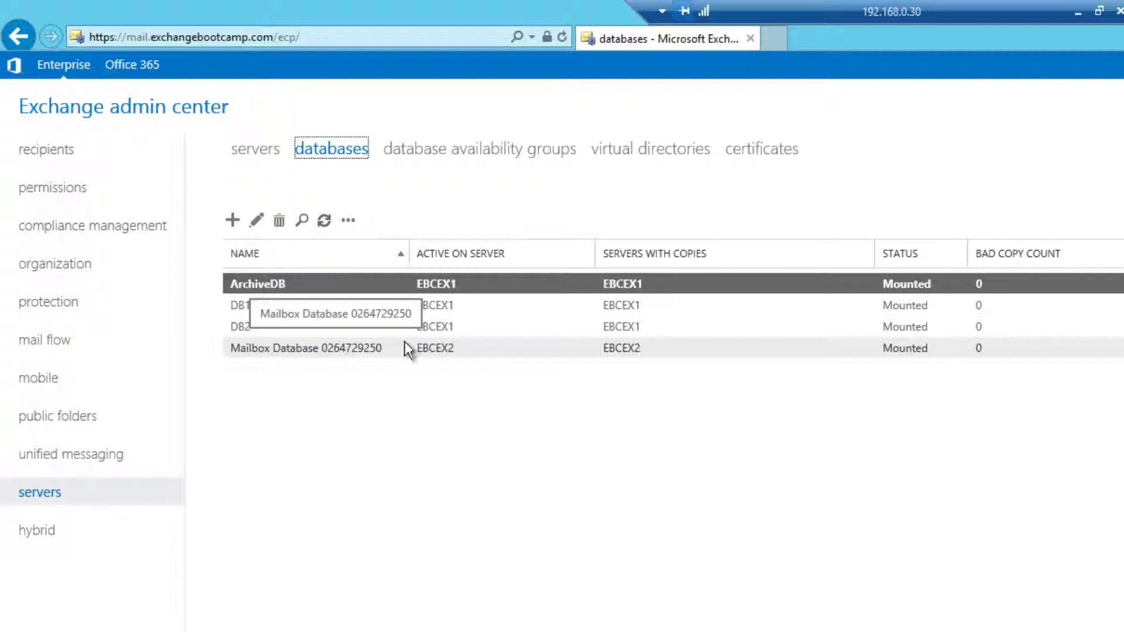
click(433, 351)
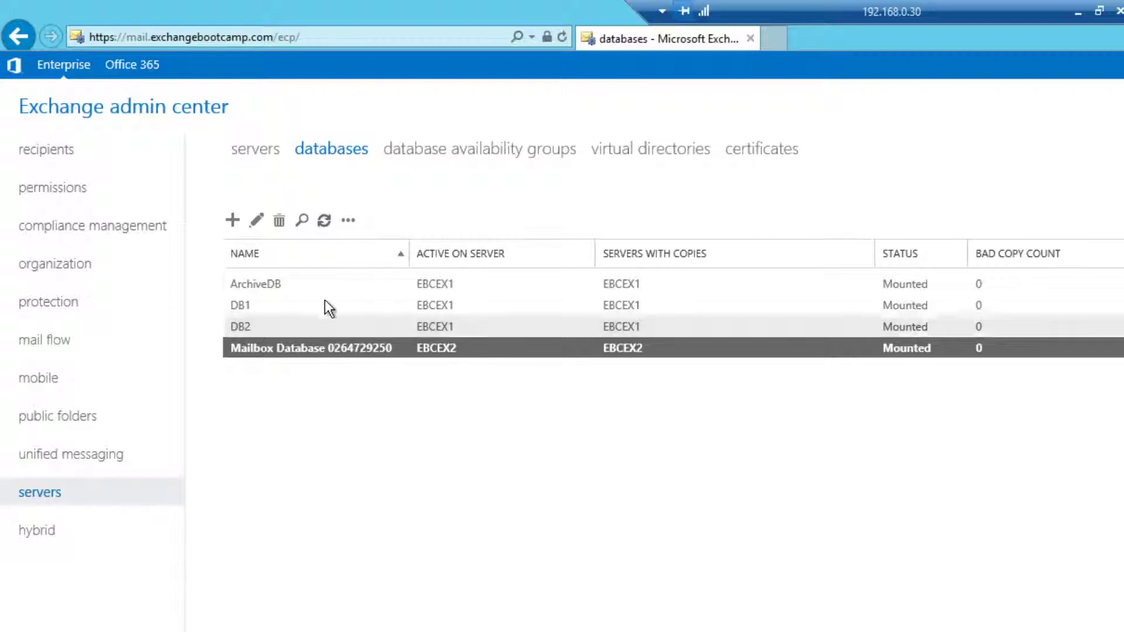
click(451, 285)
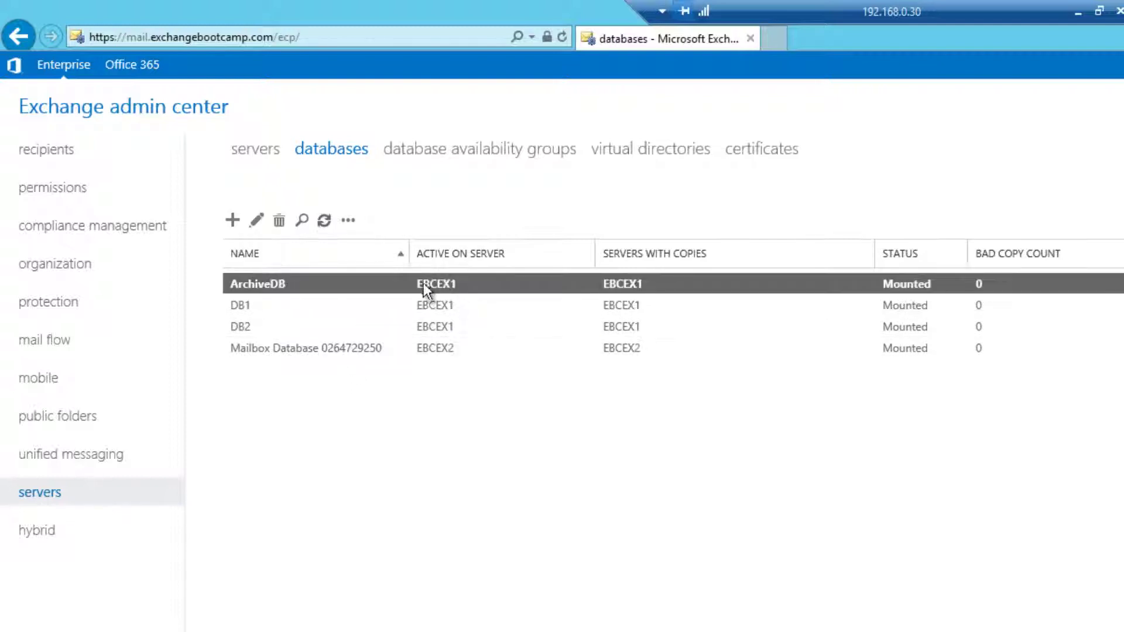
click(303, 301)
click(302, 323)
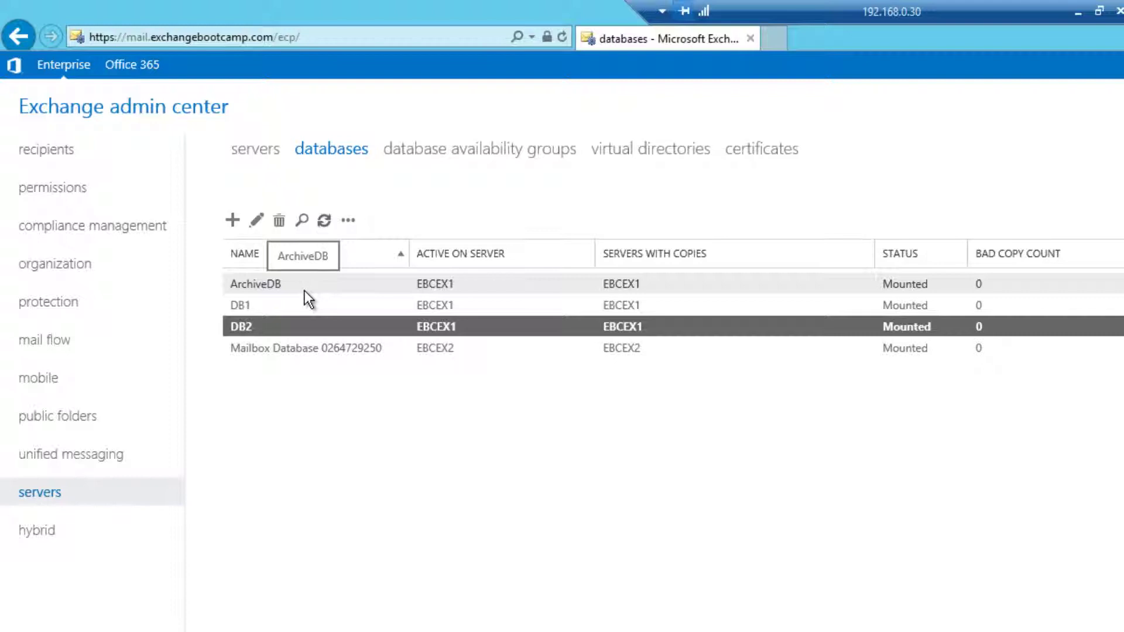
click(304, 342)
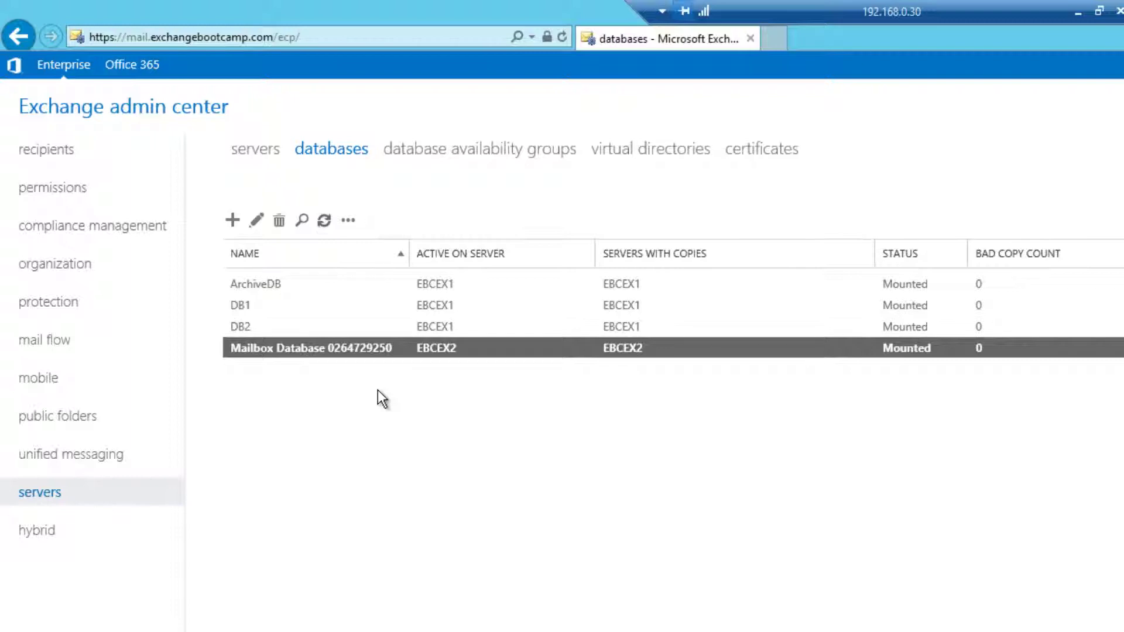
Step: Add a copy of ArchiveDB on mailbox server EBCEX2 with activation preference number 2
click(350, 287)
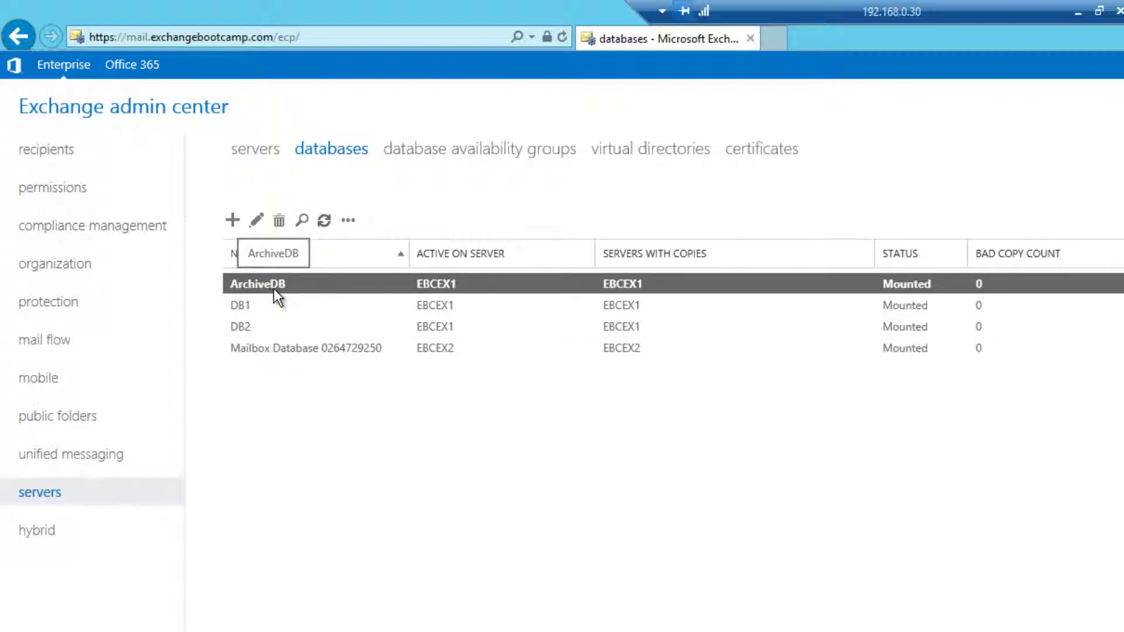
click(350, 224)
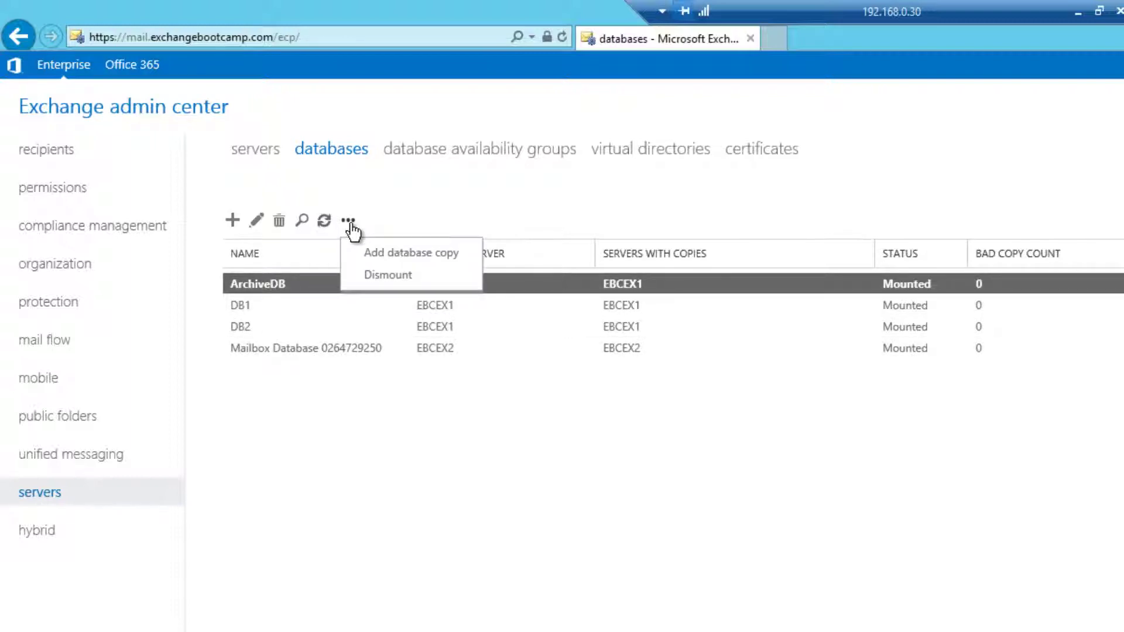
click(400, 256)
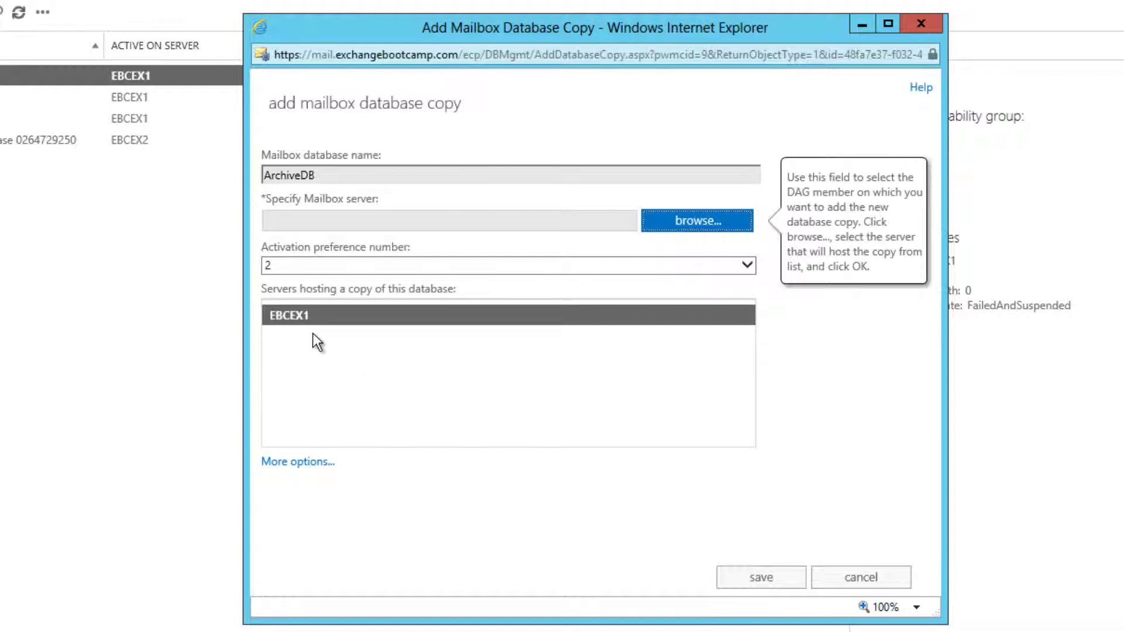
click(670, 221)
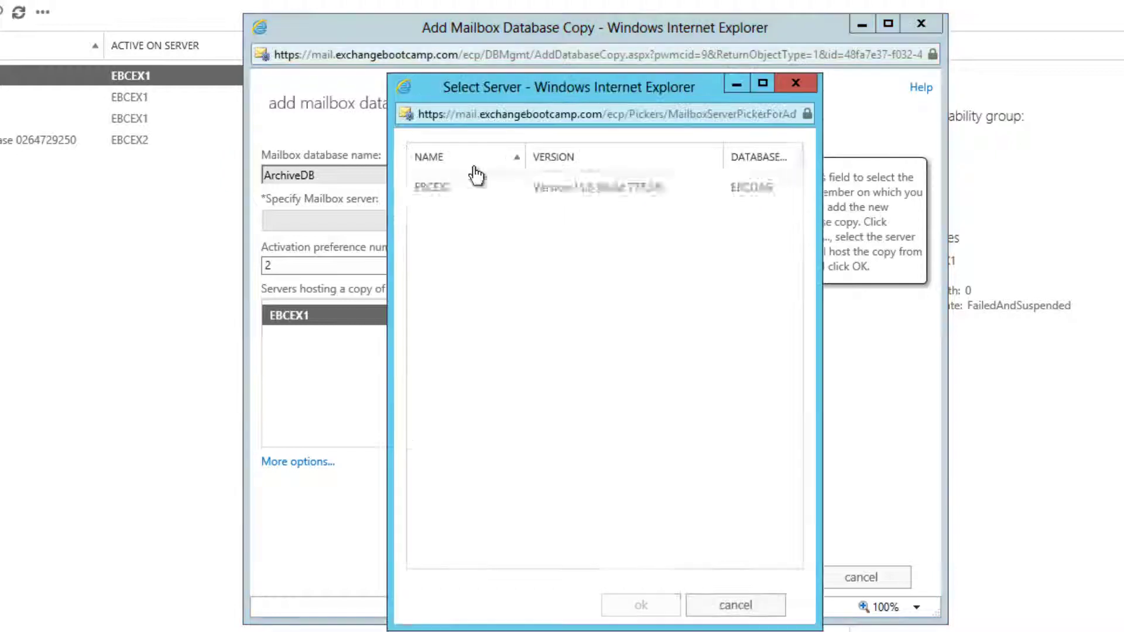
double_click(439, 185)
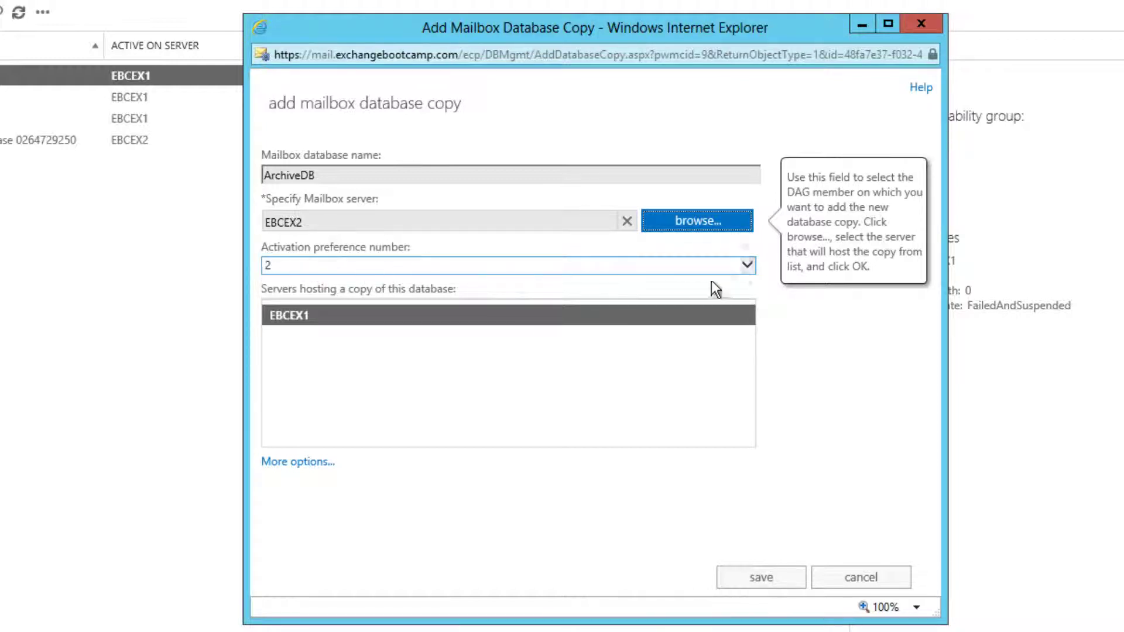
click(748, 268)
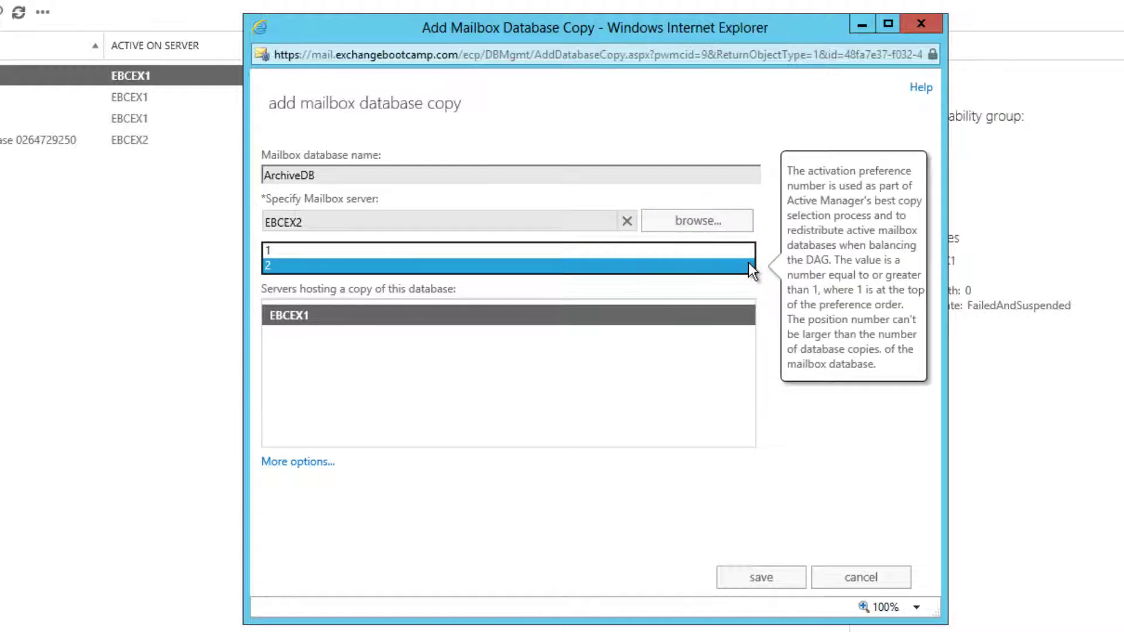
click(750, 266)
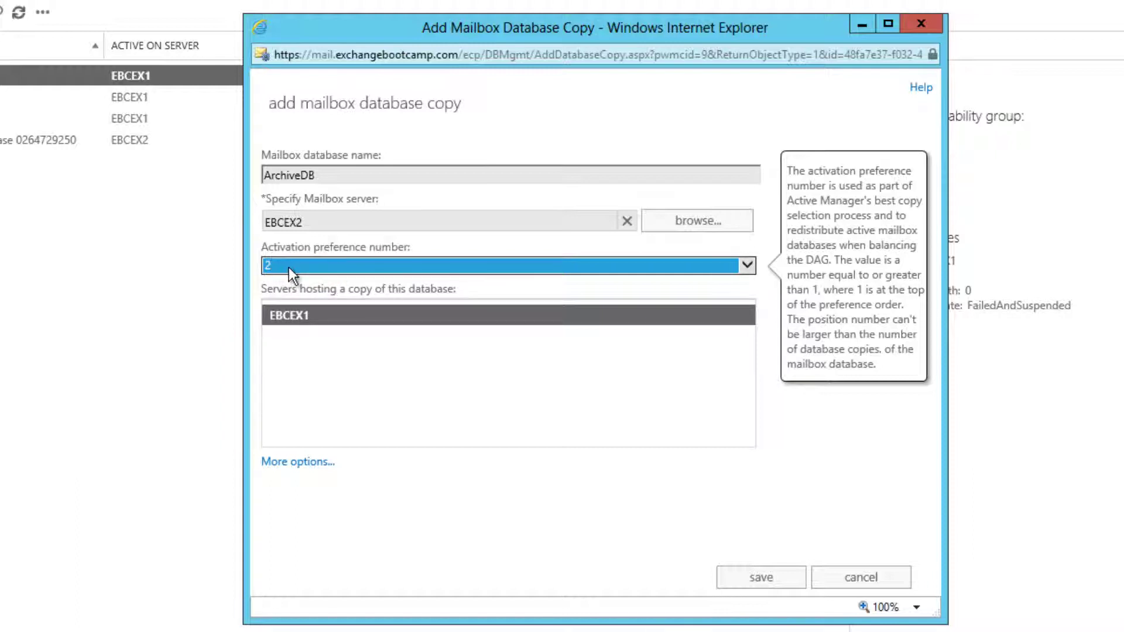
click(754, 578)
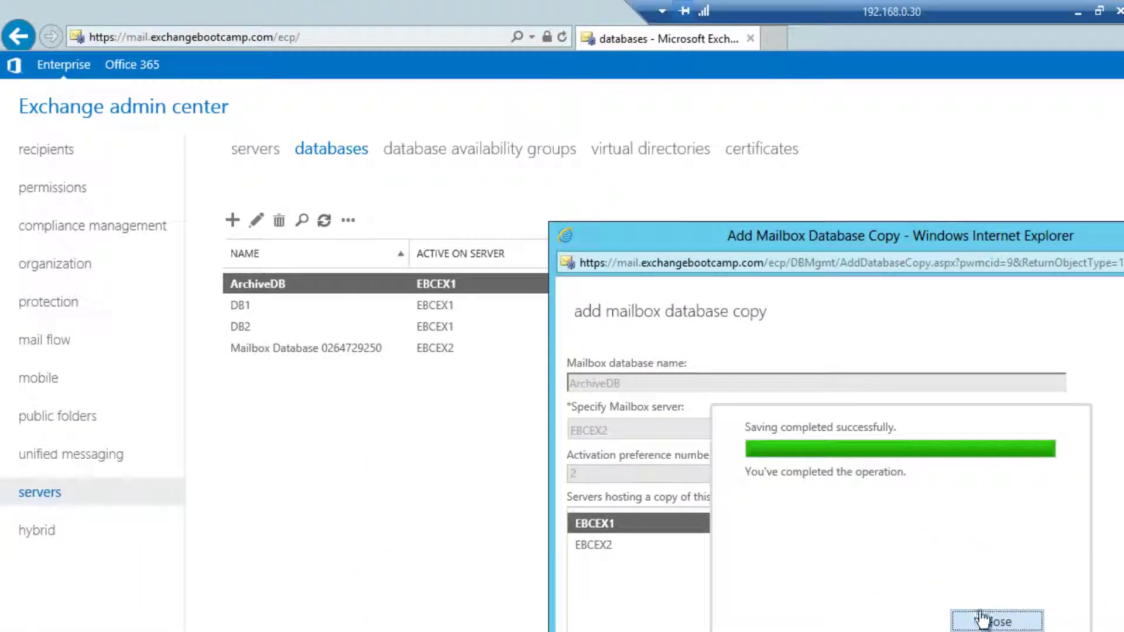
click(982, 619)
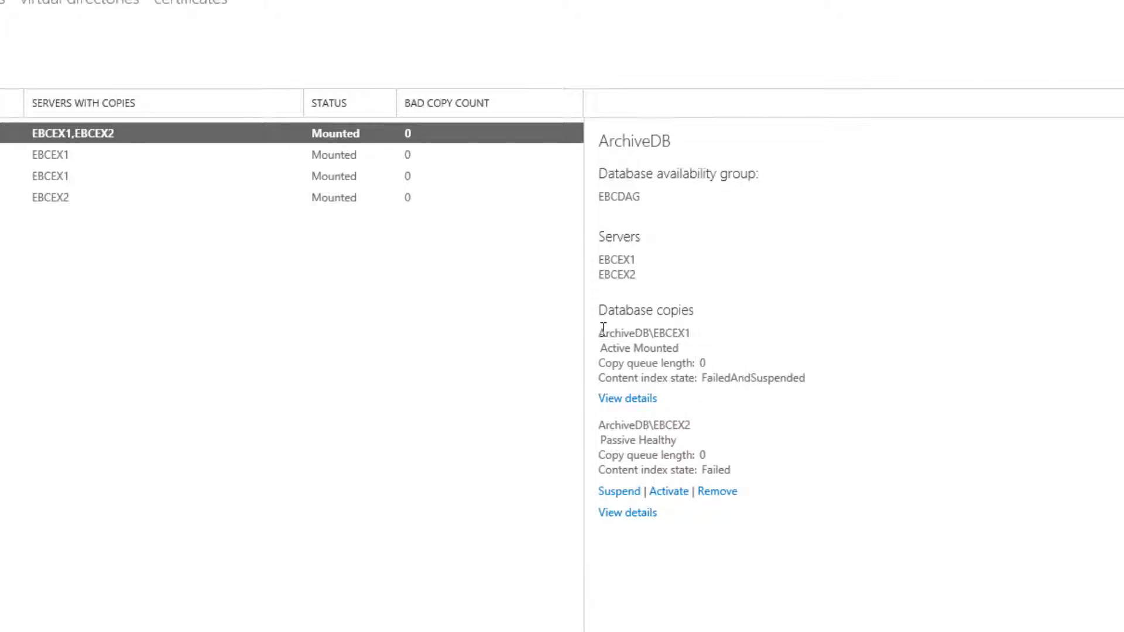
Step: Examine the status and content index state of ArchiveDB's copies on EBCEX1 and EBCEX2
drag(599, 333, 676, 333)
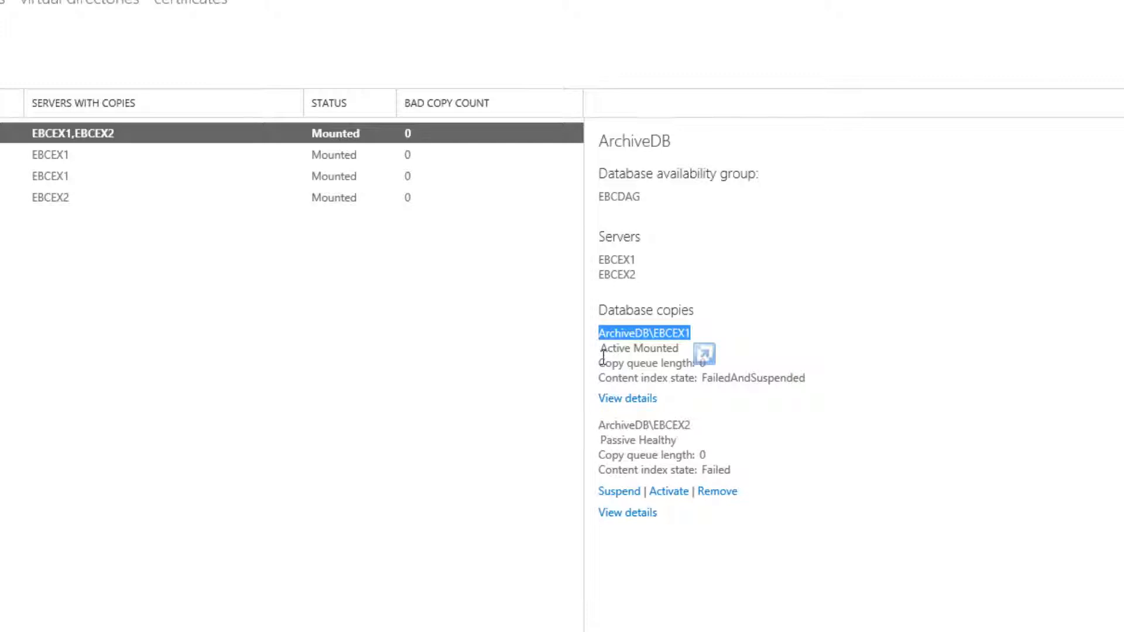
drag(601, 348, 680, 348)
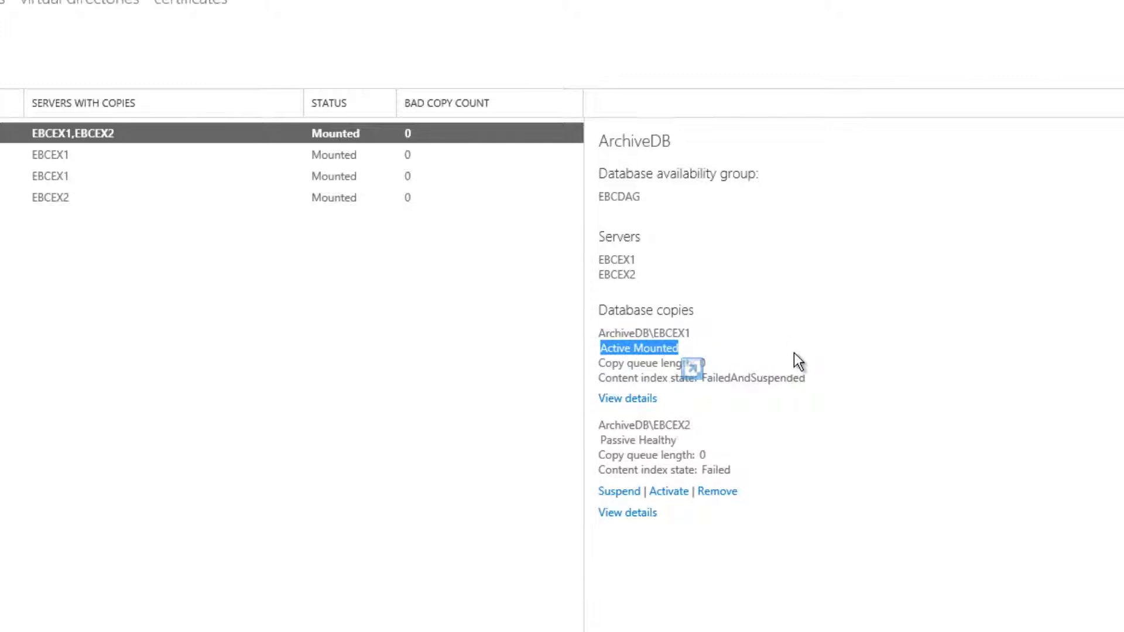
click(811, 419)
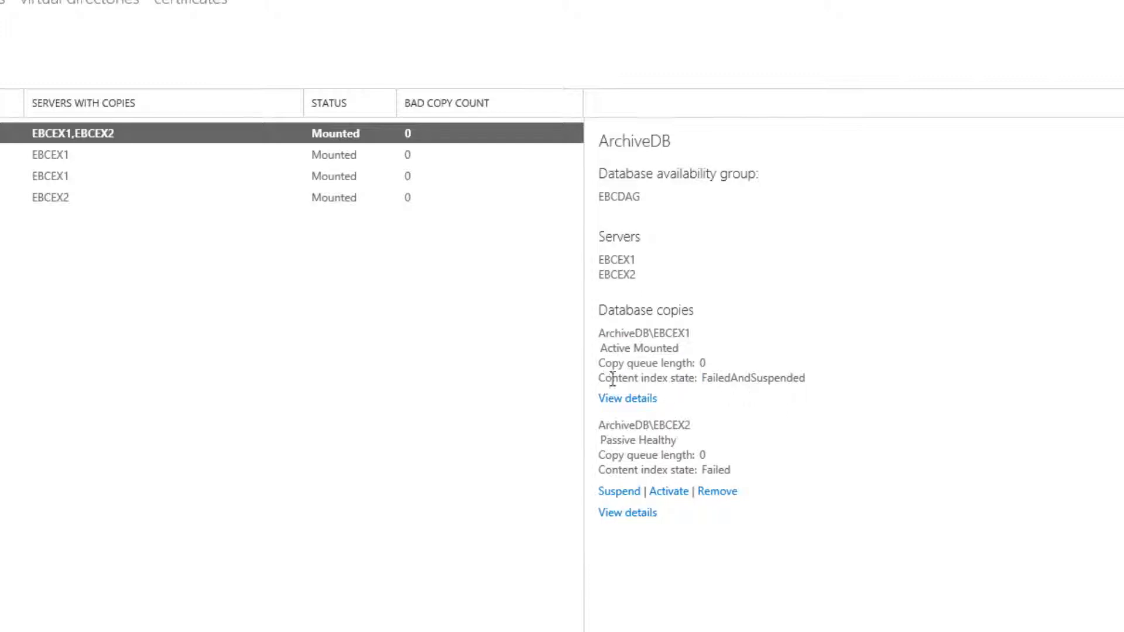
drag(599, 378, 768, 372)
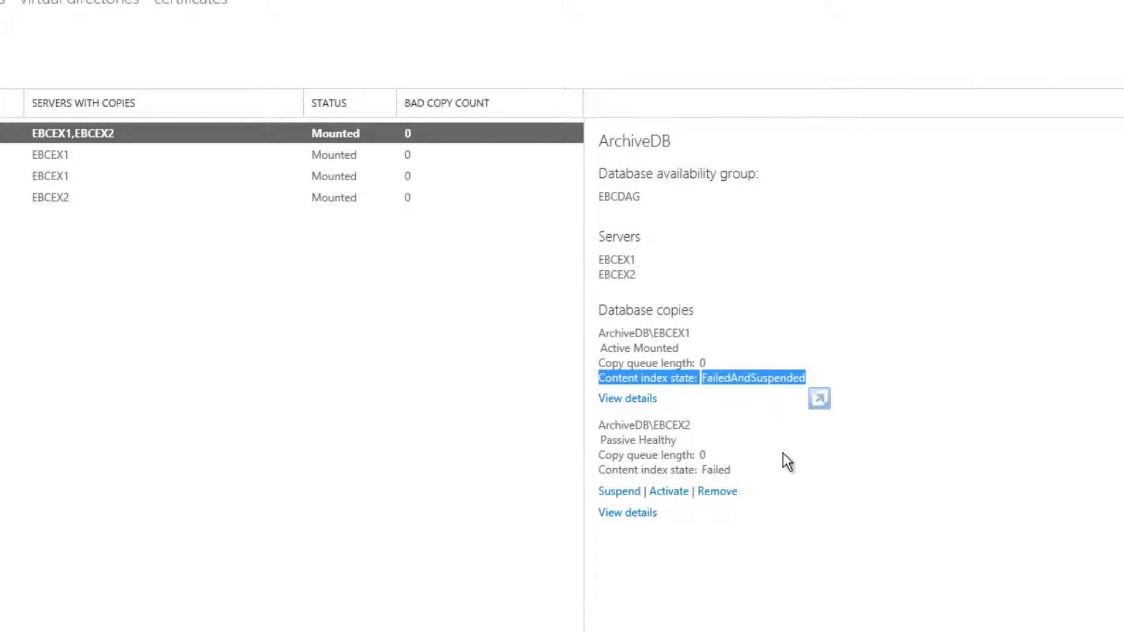
click(732, 399)
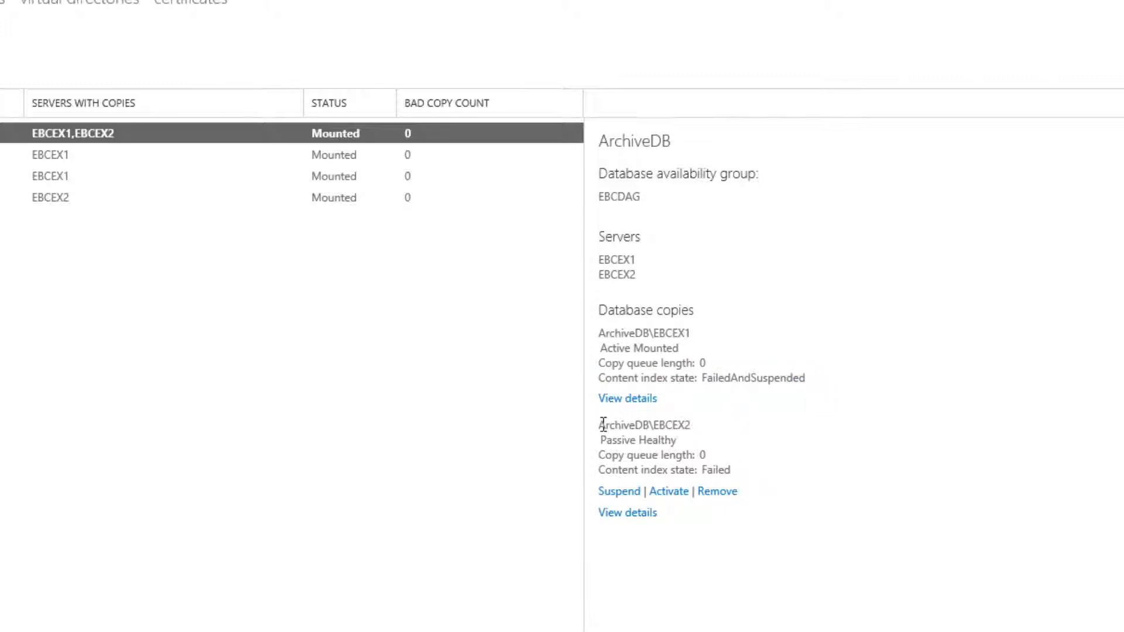
drag(600, 426, 677, 427)
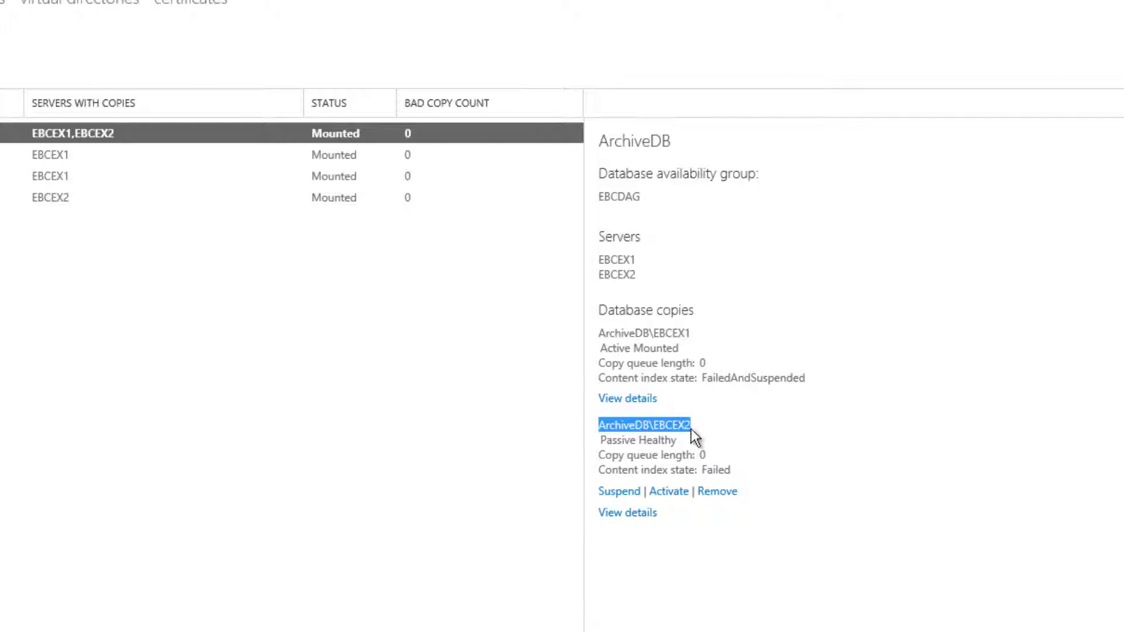
drag(603, 443, 671, 446)
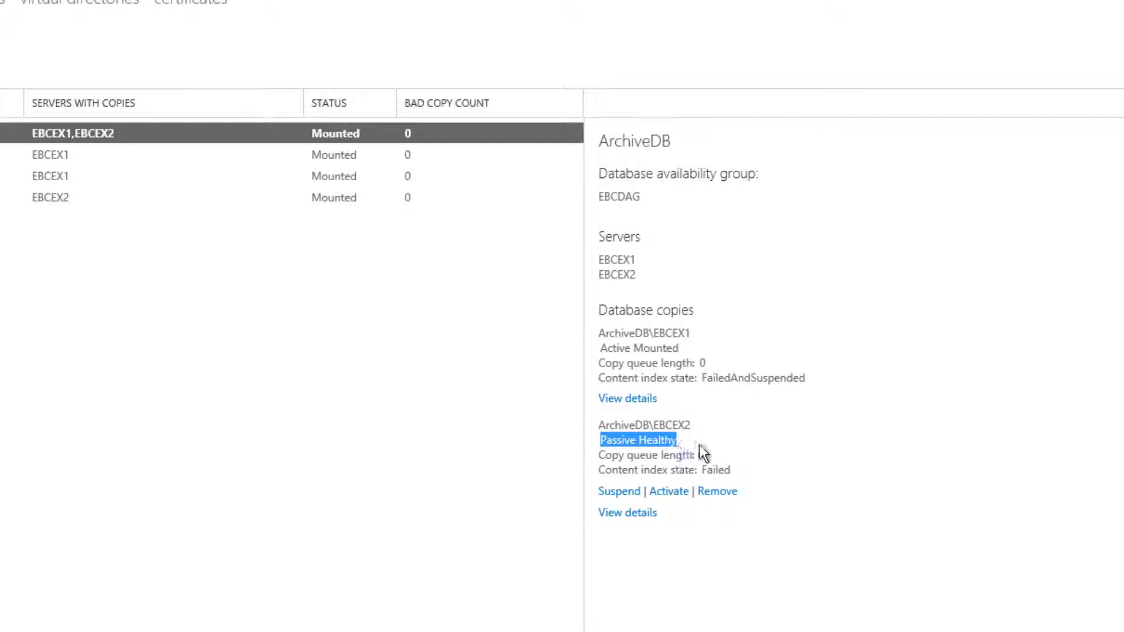
click(721, 441)
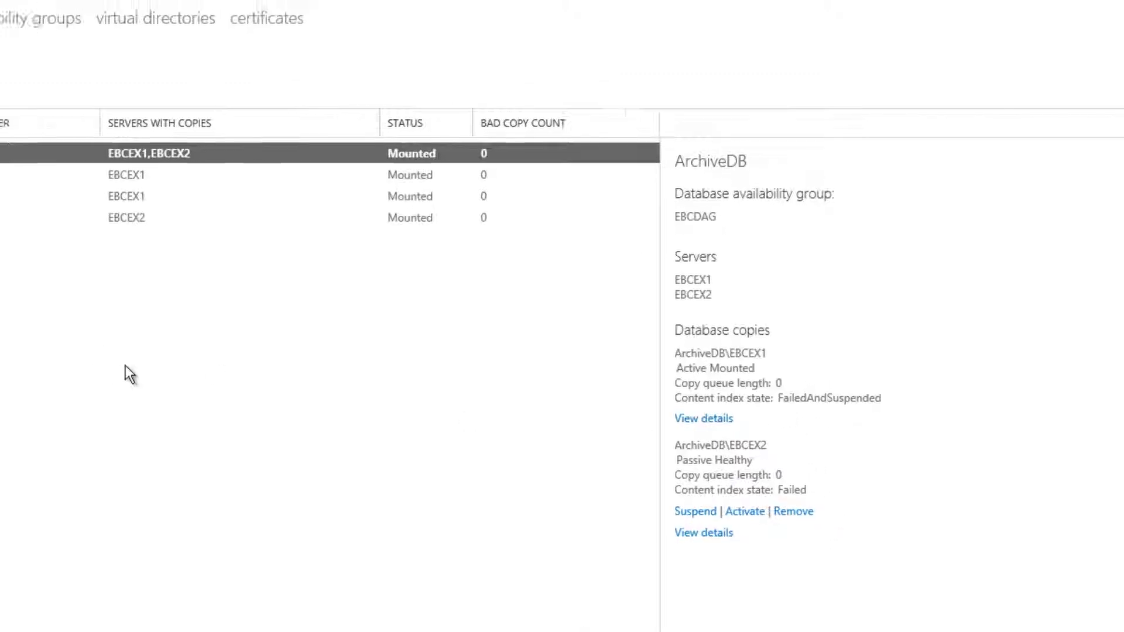
Step: Open the form for adding a database copy of DB1
click(269, 304)
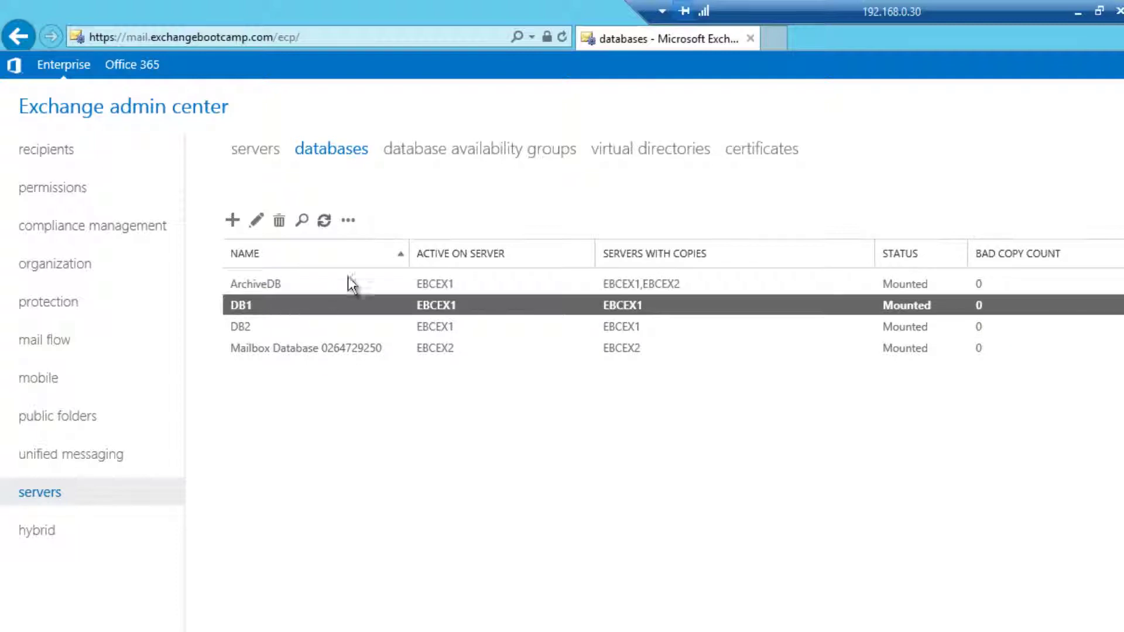
click(348, 220)
click(385, 259)
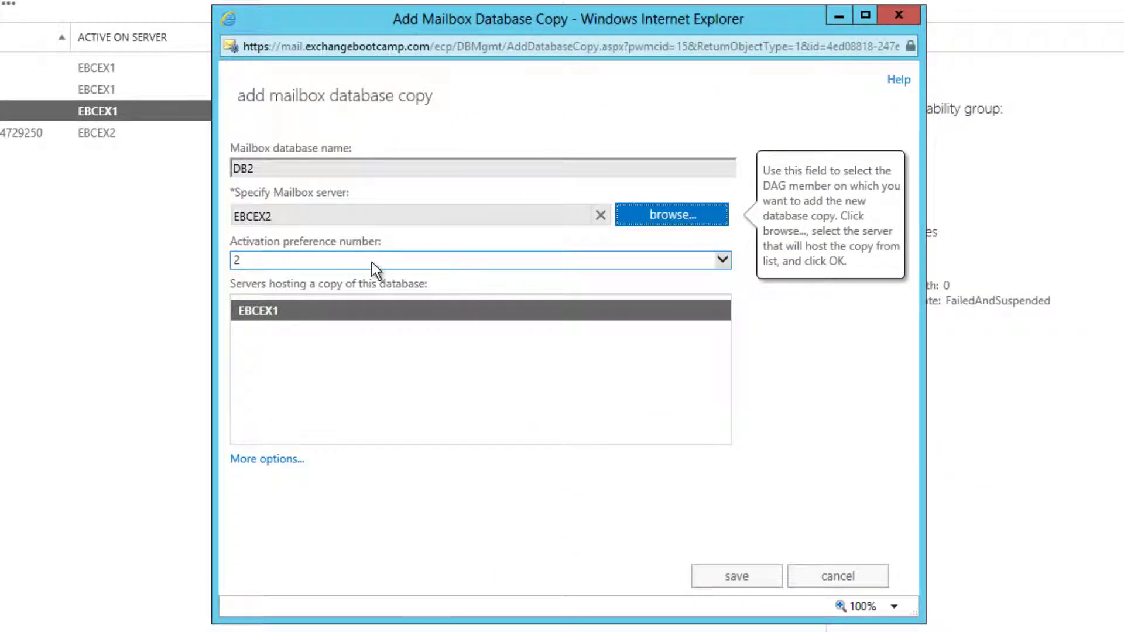
Step: Set the activation preference number of the DB2 copy on EBCEX2 to 1 and save the copy
click(329, 258)
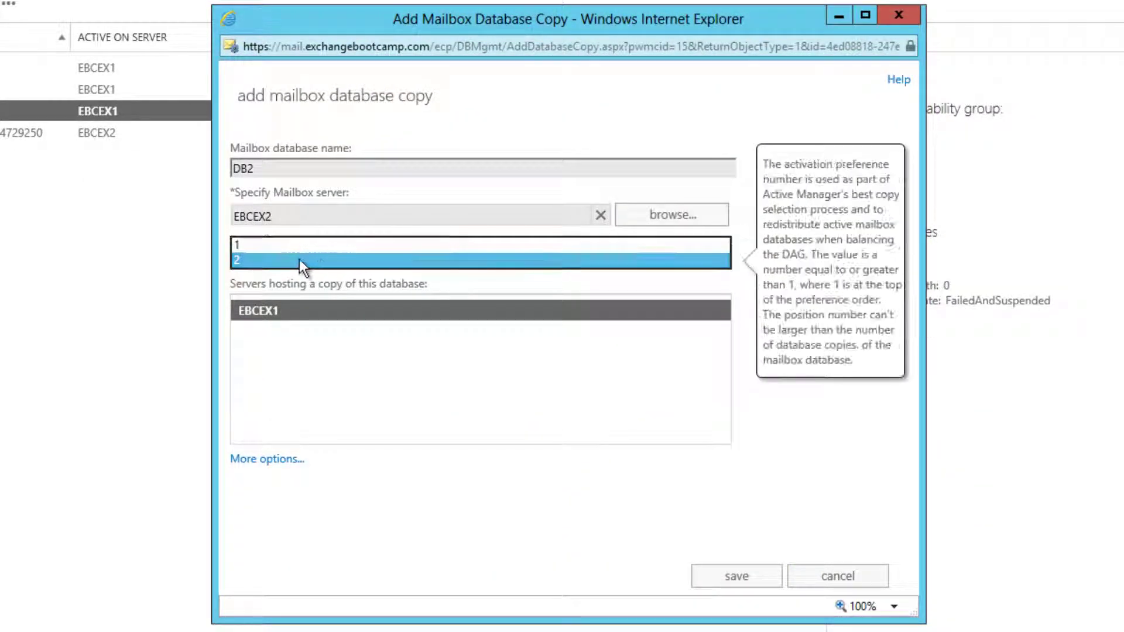
click(257, 243)
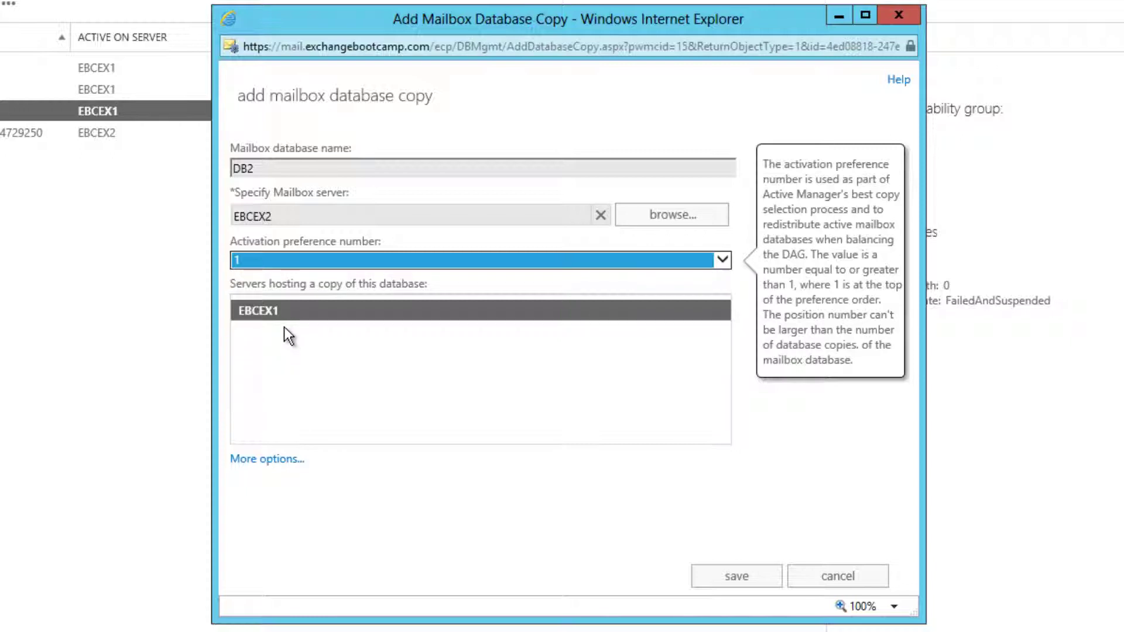
click(736, 573)
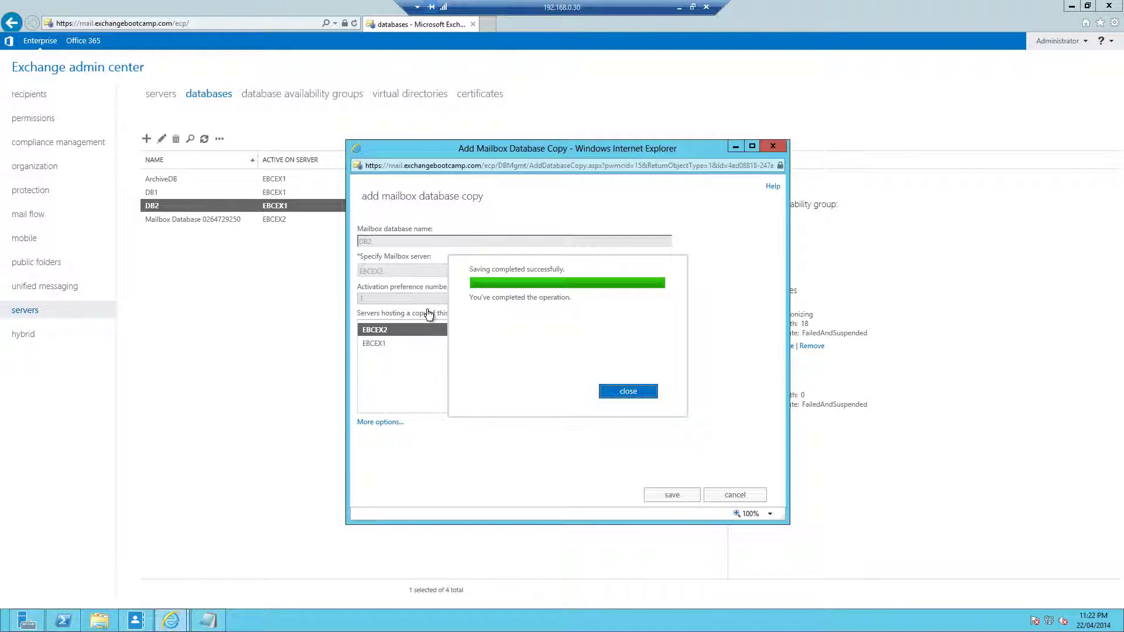
click(625, 391)
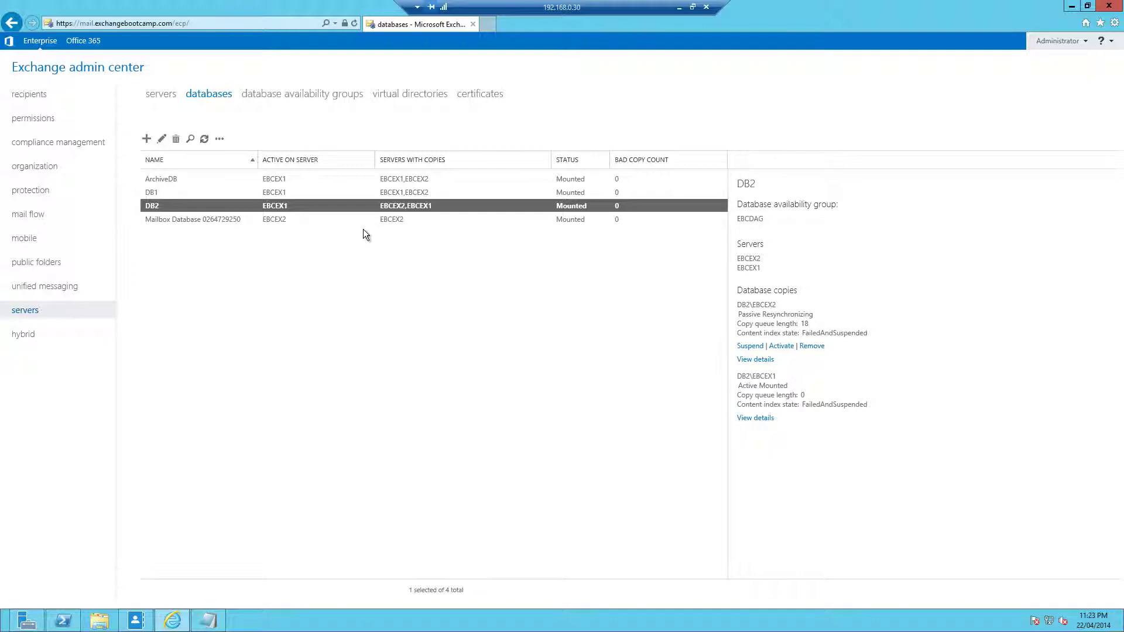
click(238, 219)
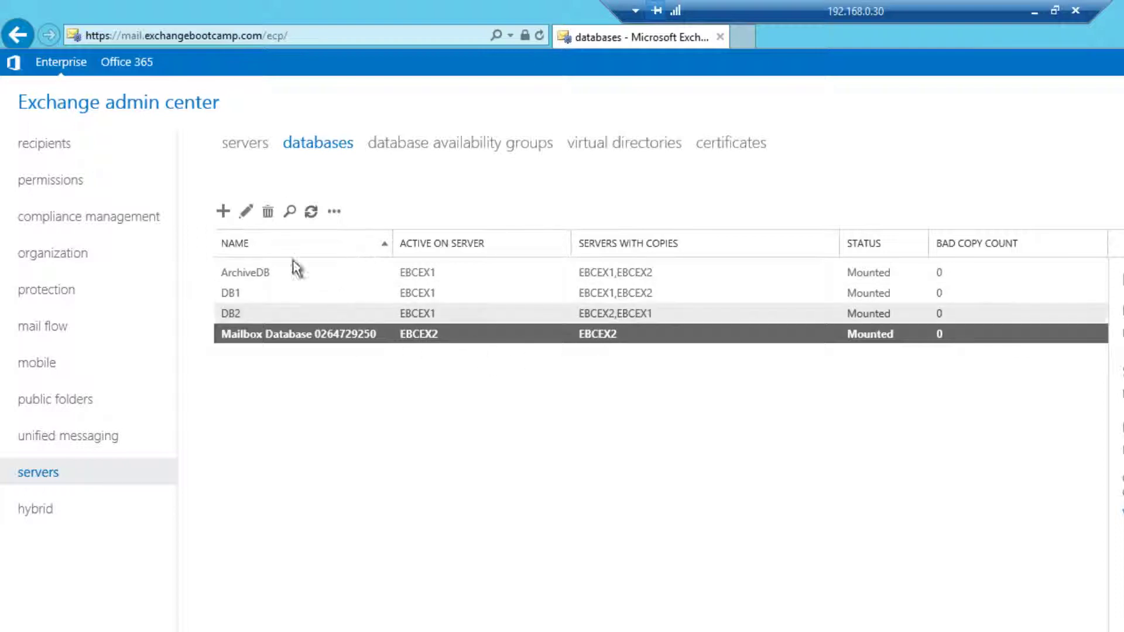
click(267, 212)
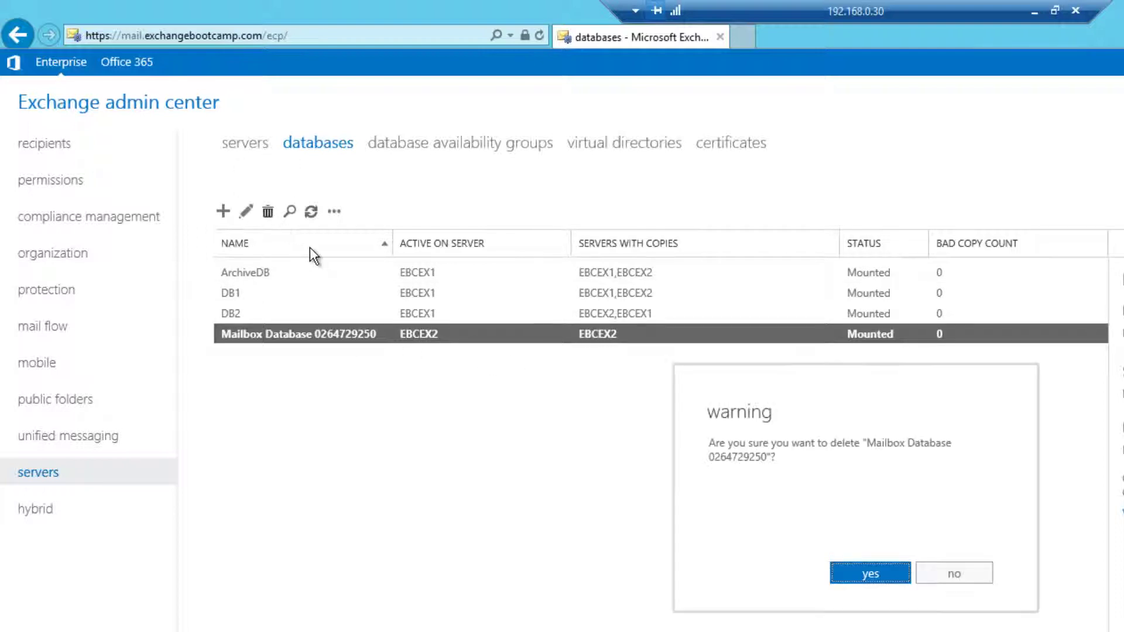
click(865, 579)
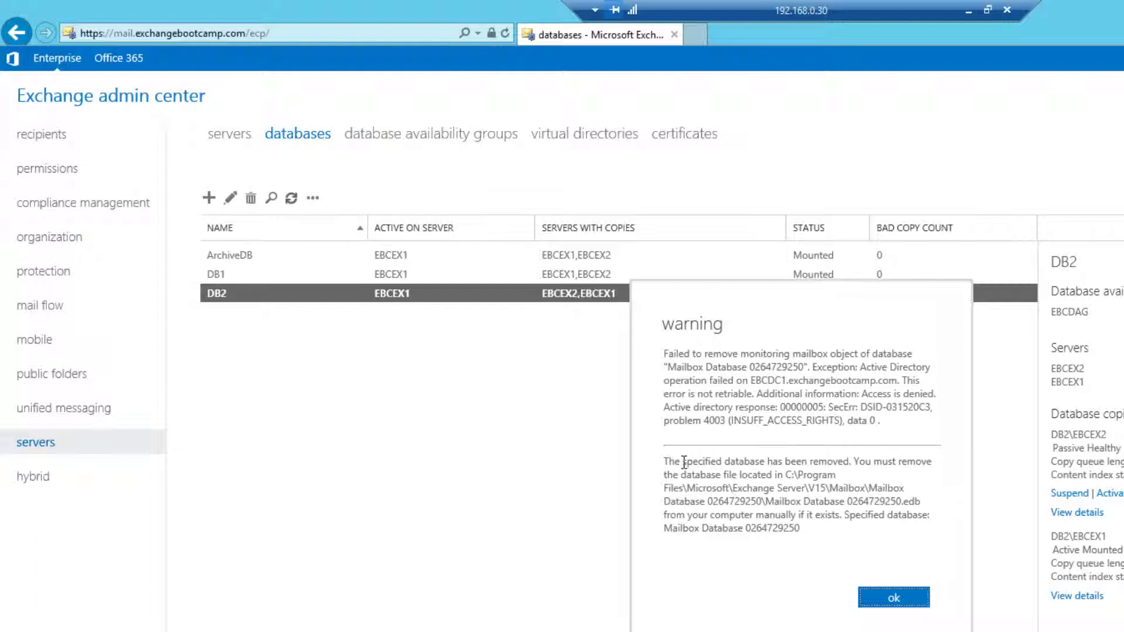
Step: Read the removal warning for the path of the database file that needs manual deletion
drag(687, 462, 828, 532)
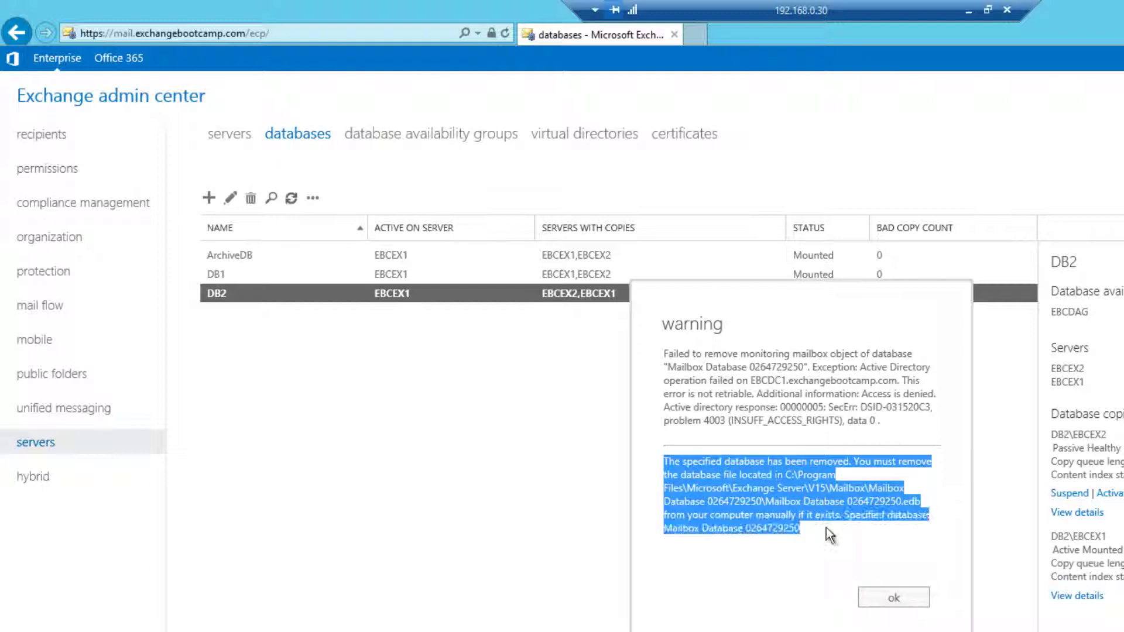
click(797, 507)
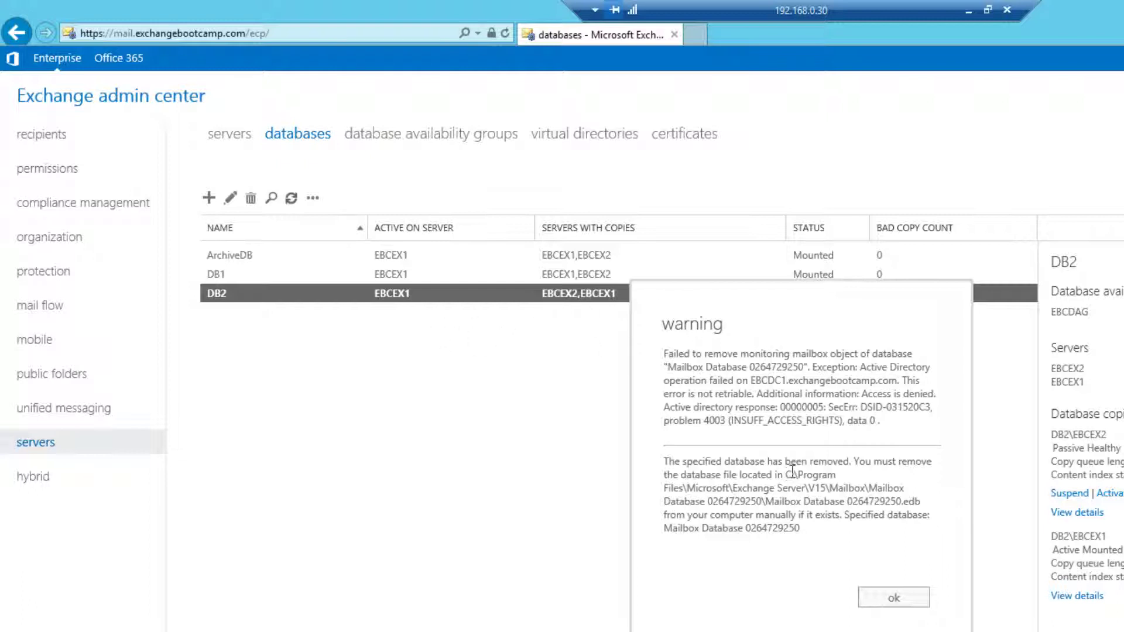
drag(787, 474, 827, 546)
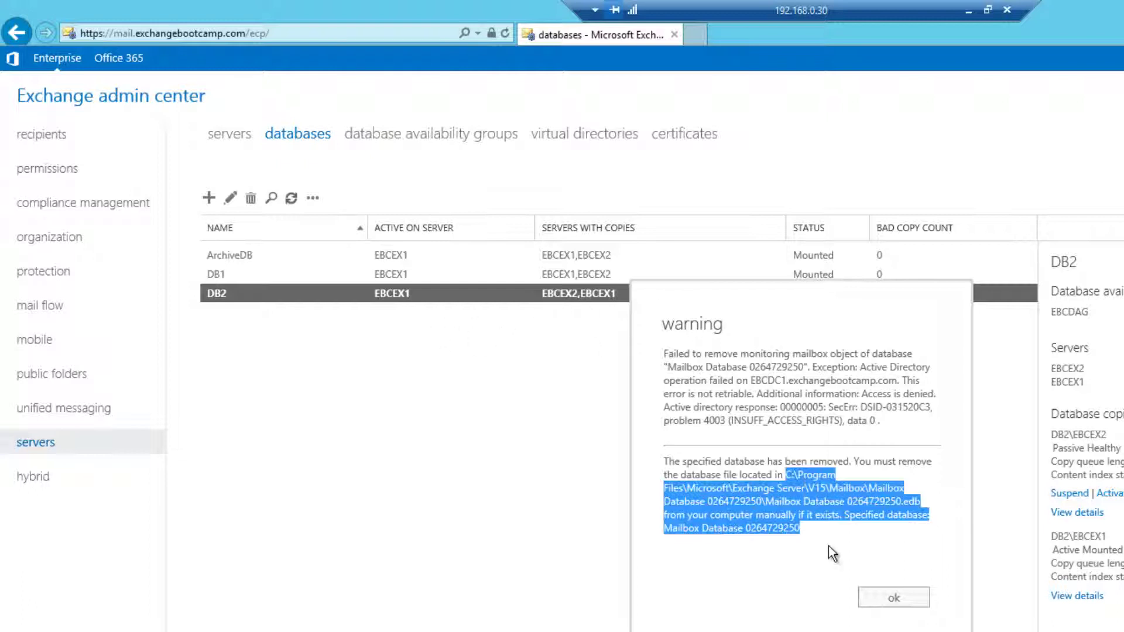
click(873, 535)
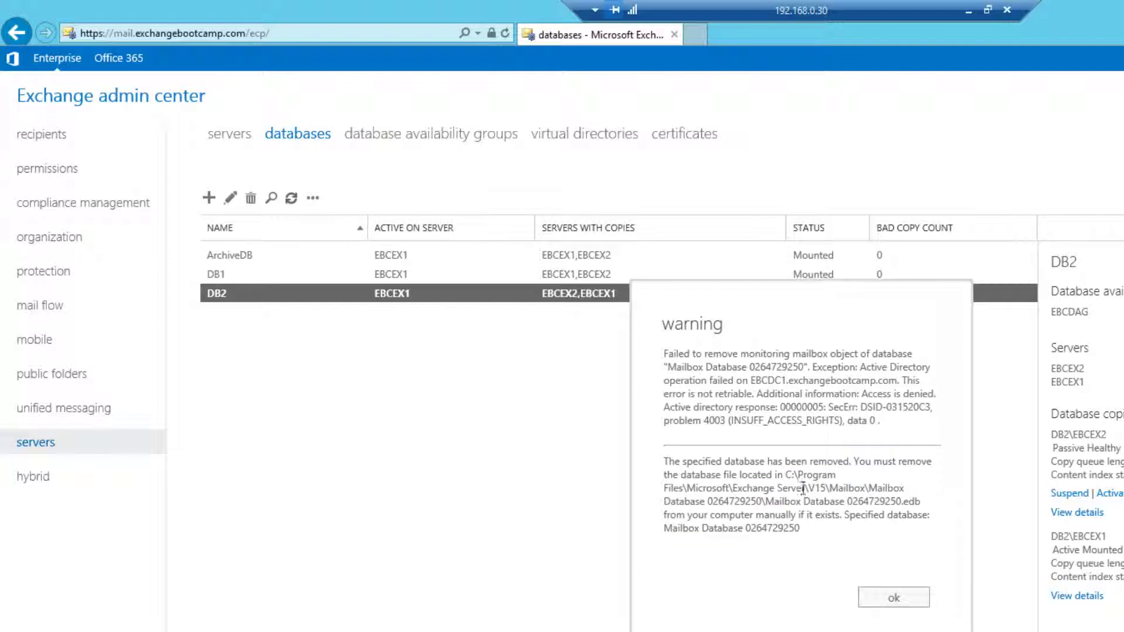